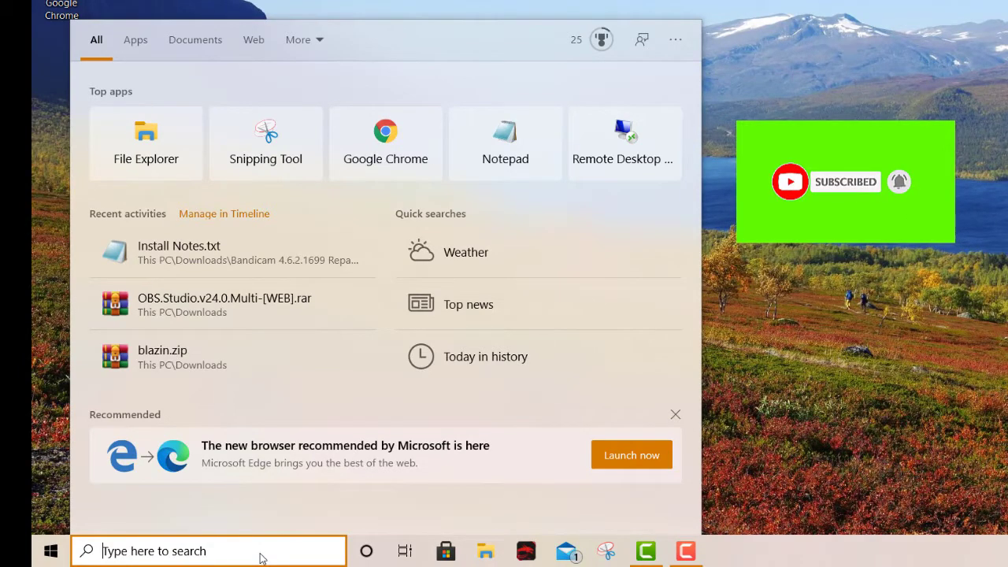
- Search Windows for "mouse", open the mouse settings and go to the mouse and cursor size adjustments
{"action": "type", "text": "win"}
{"action": "key", "text": "BackSpace"}
{"action": "key", "text": "BackSpace"}
{"action": "key", "text": "BackSpace"}
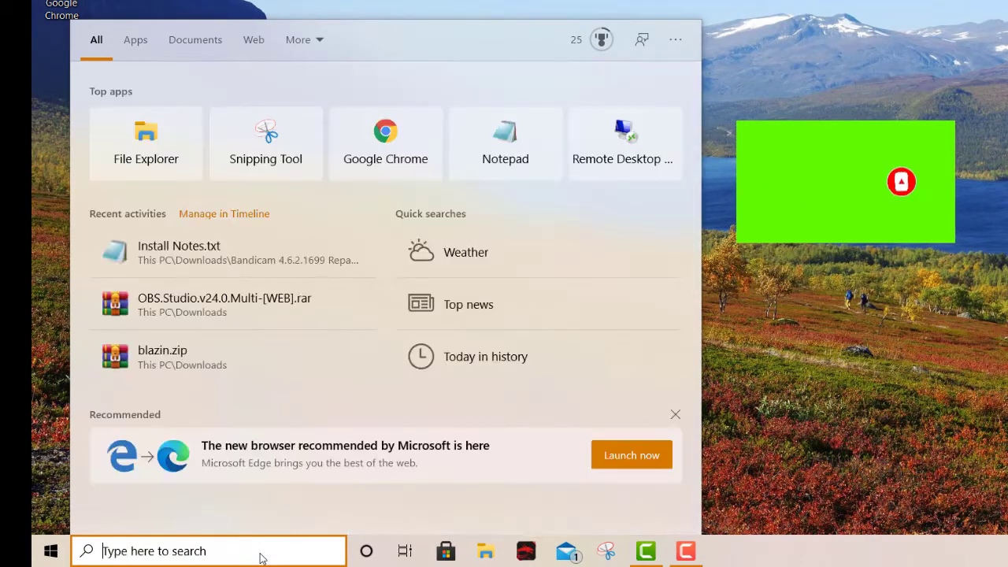
{"action": "type", "text": "mouse"}
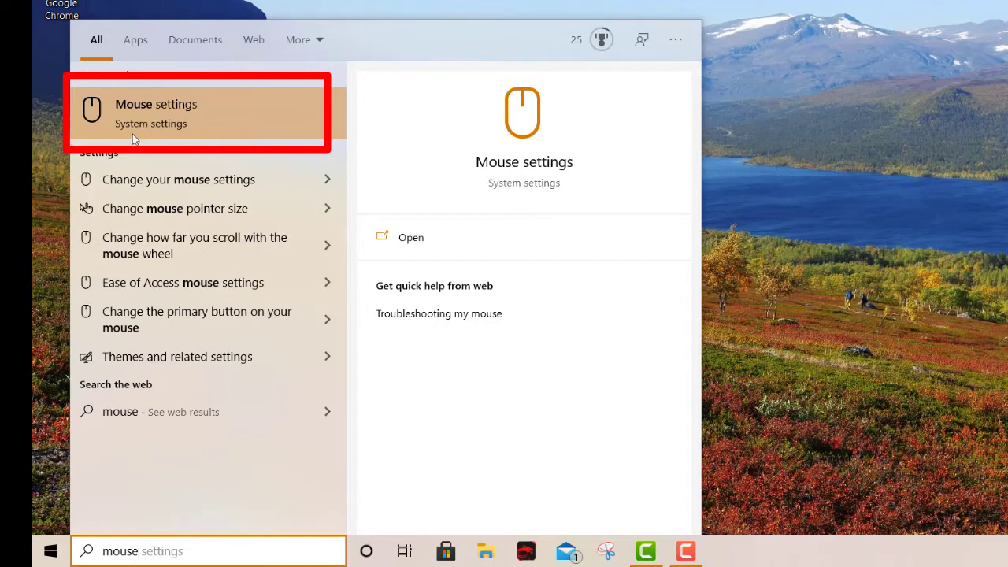
{"action": "left_click", "coordinate": [179, 123]}
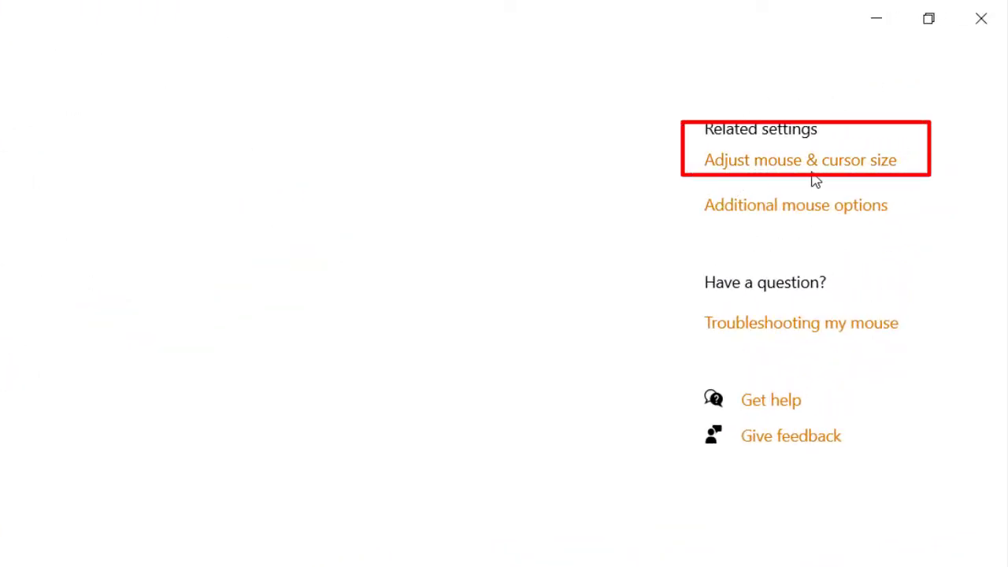
{"action": "left_click", "coordinate": [881, 161]}
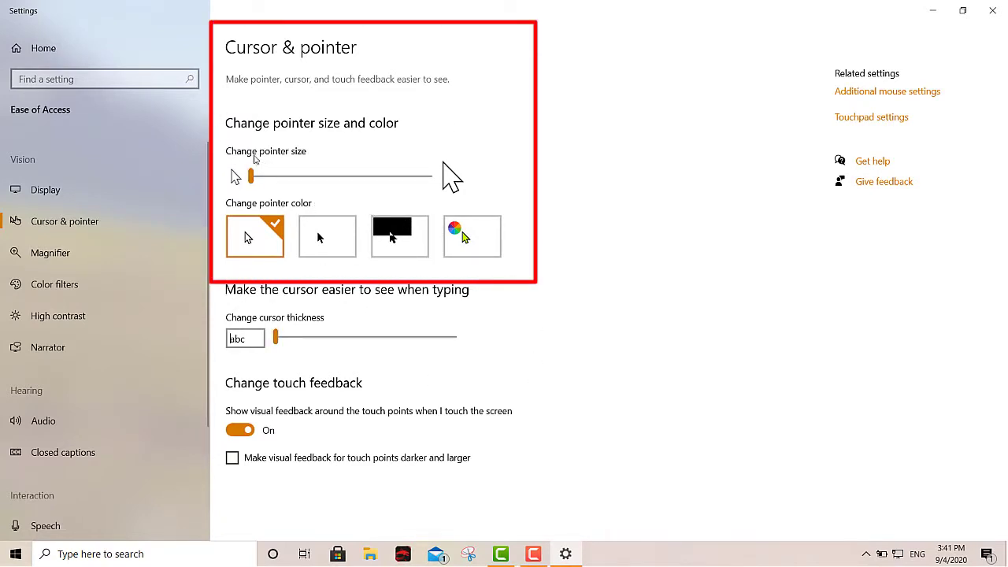
- Make the mouse pointer slightly larger than the minimum size and give it the suggested light blue custom color
{"action": "left_click", "coordinate": [261, 180]}
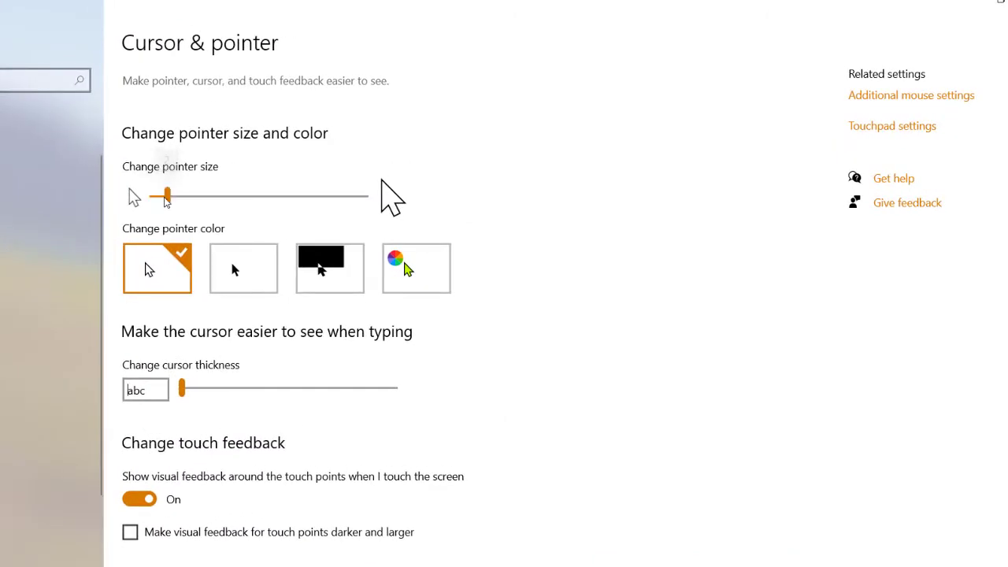
{"action": "left_click_drag", "start_coordinate": [167, 199], "coordinate": [263, 191]}
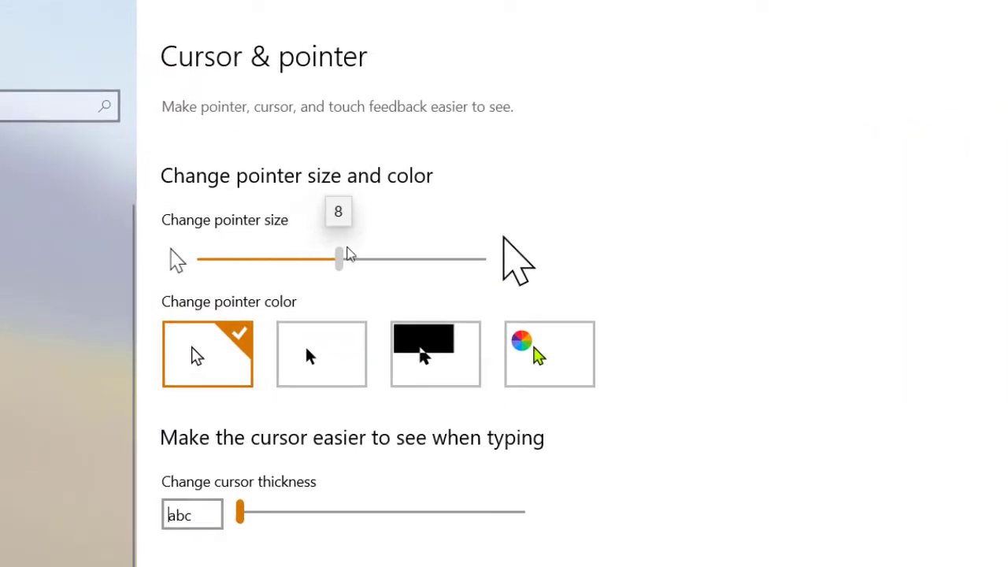
{"action": "left_click_drag", "start_coordinate": [350, 254], "coordinate": [241, 258]}
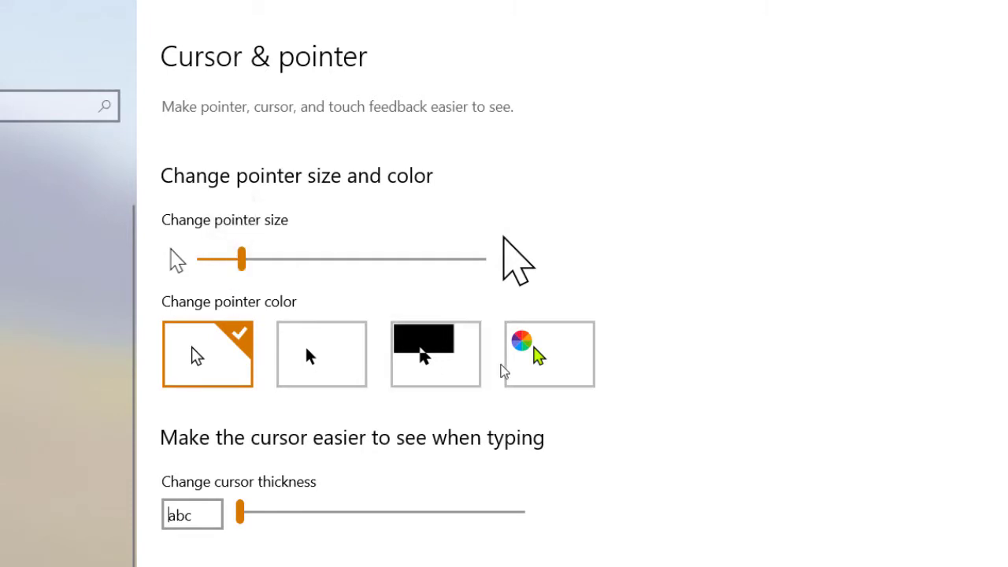
{"action": "left_click", "coordinate": [542, 361]}
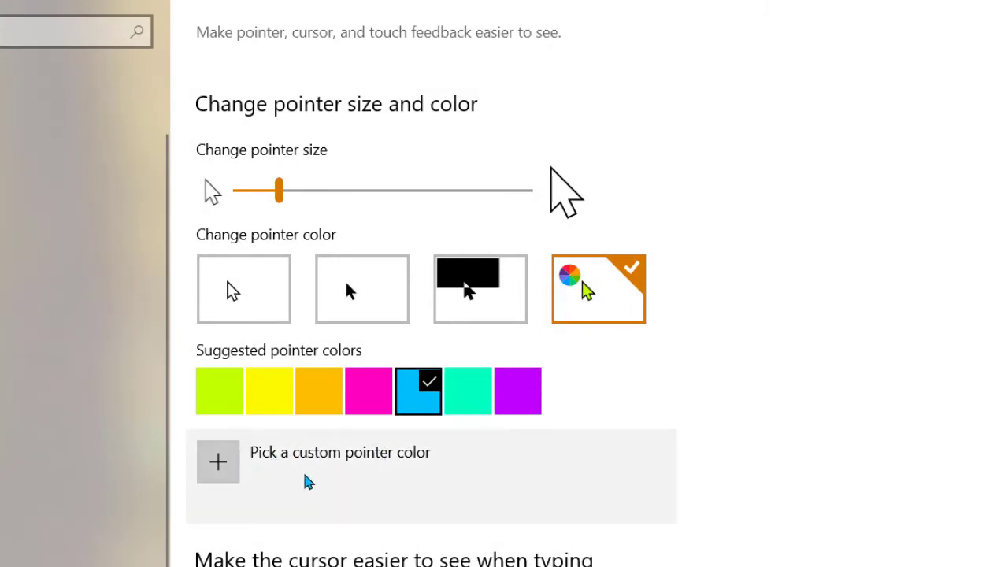
- Try red, blue and green shades as a custom pointer color
{"action": "left_click", "coordinate": [373, 471]}
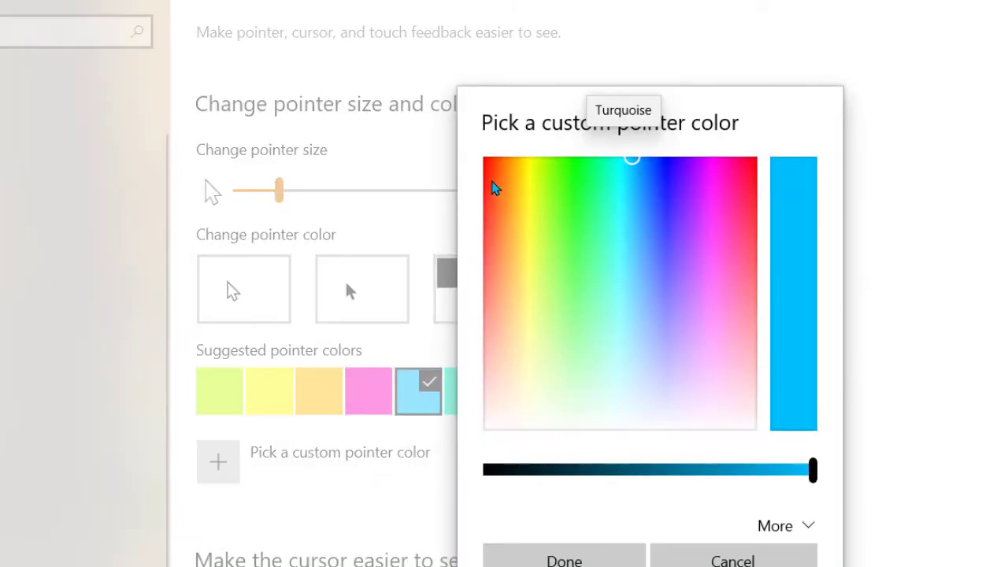
{"action": "mouse_move", "coordinate": [495, 188]}
{"action": "left_mouse_down"}
{"action": "mouse_move", "coordinate": [489, 169]}
{"action": "mouse_move", "coordinate": [488, 254]}
{"action": "mouse_move", "coordinate": [488, 183]}
{"action": "left_mouse_up"}
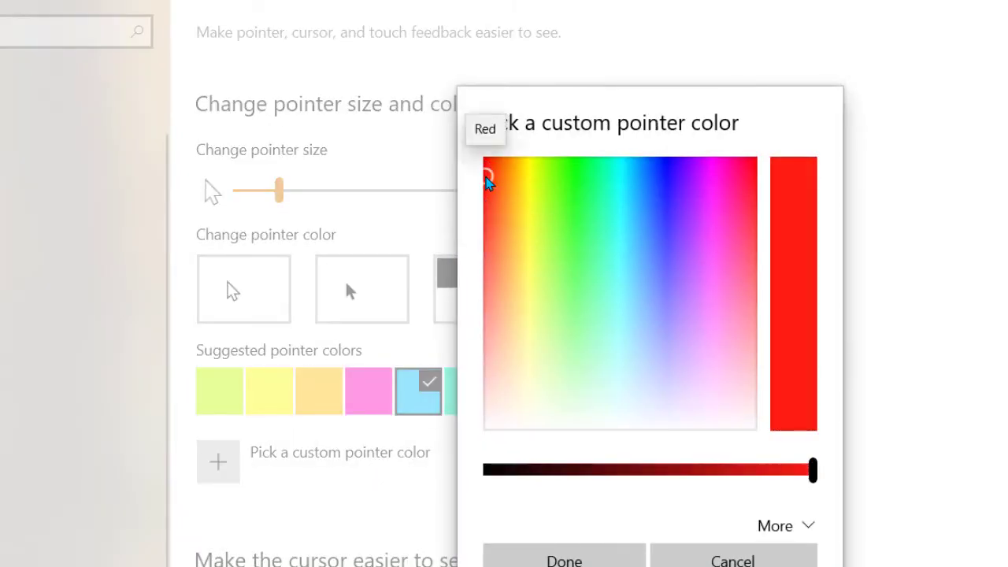
{"action": "left_click", "coordinate": [662, 177]}
{"action": "left_click", "coordinate": [562, 184]}
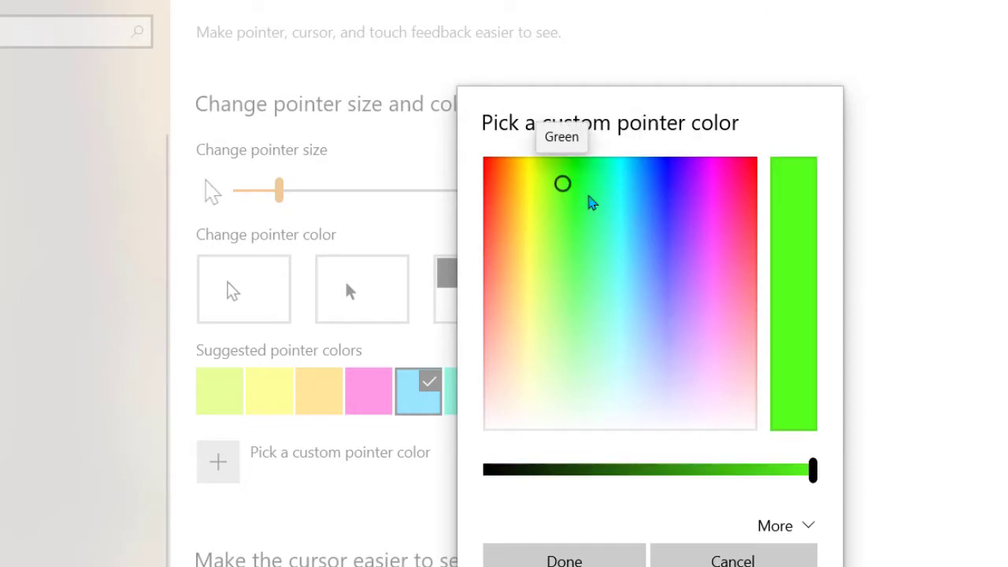
{"action": "left_click_drag", "start_coordinate": [562, 187], "coordinate": [544, 321]}
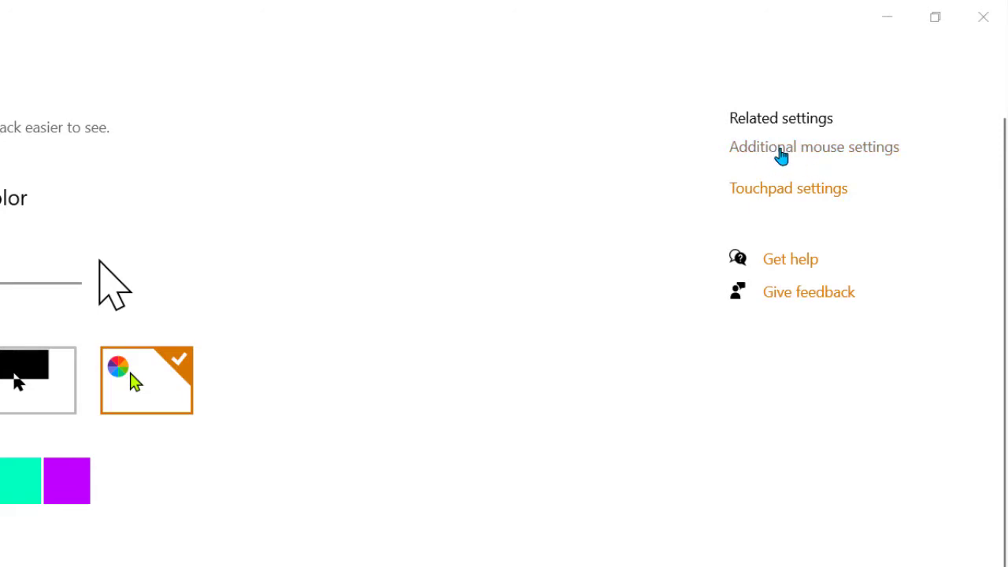
- Open the Mouse Properties dialog from the additional mouse settings
{"action": "left_click", "coordinate": [836, 158]}
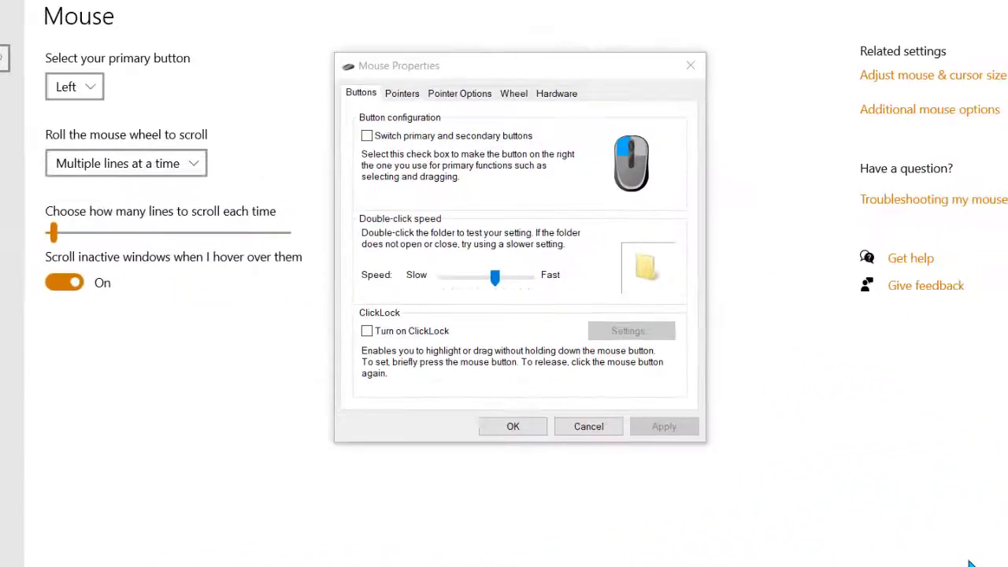
{"action": "left_click_drag", "start_coordinate": [455, 44], "coordinate": [455, 88]}
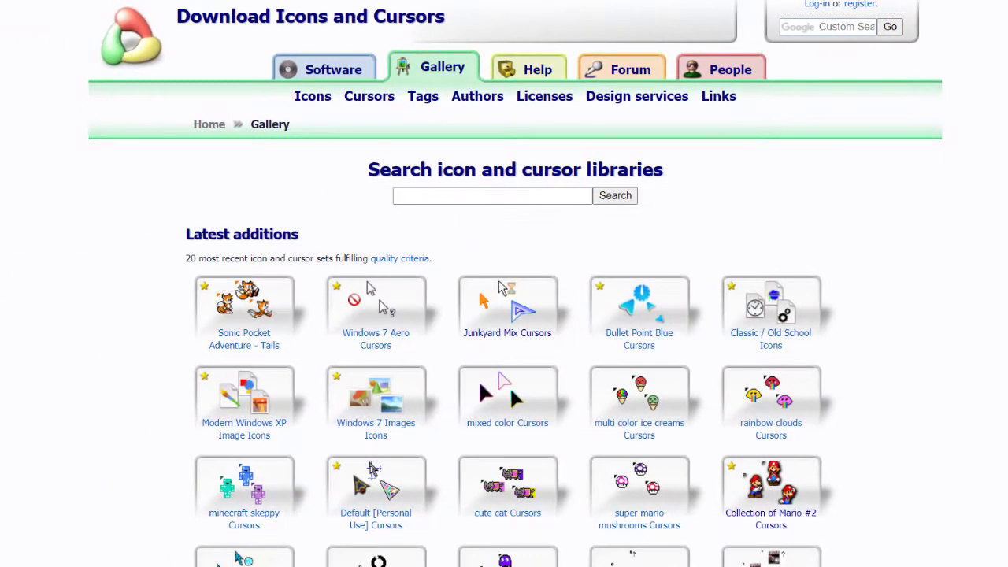
- In the browser's cursor gallery, open the Junkyard Mix cursor set and download the 1#.cur file
{"action": "scroll", "coordinate": [498, 227], "scroll_direction": "down", "scroll_amount": 3}
{"action": "scroll", "coordinate": [498, 227], "scroll_direction": "up", "scroll_amount": 2}
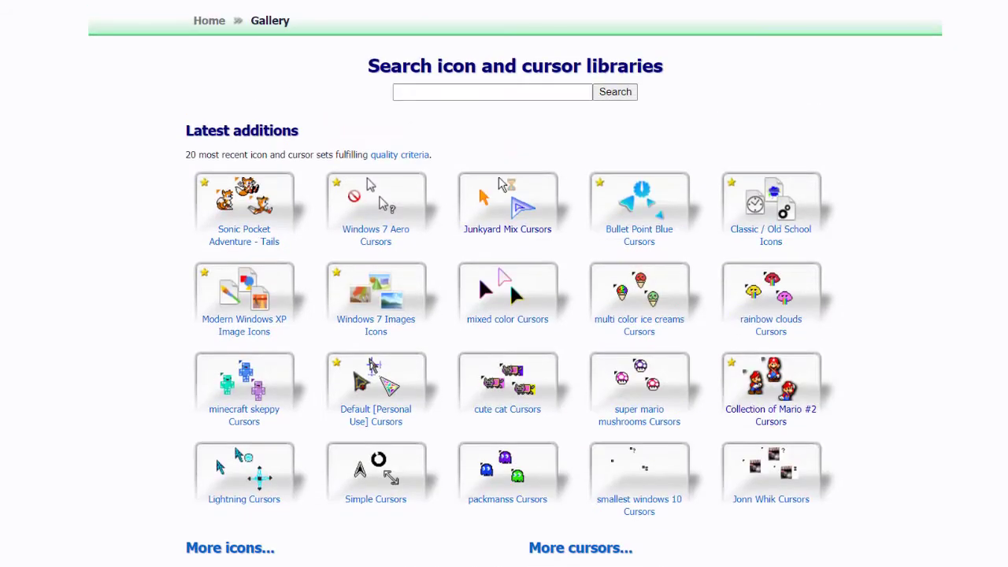
{"action": "left_click", "coordinate": [498, 226]}
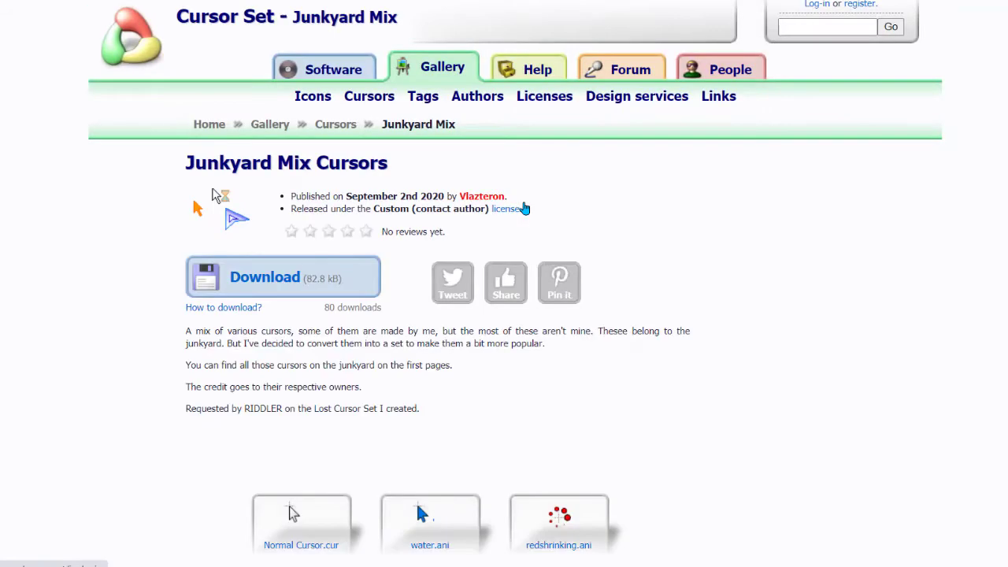
{"action": "scroll", "coordinate": [432, 232], "scroll_direction": "down", "scroll_amount": 5}
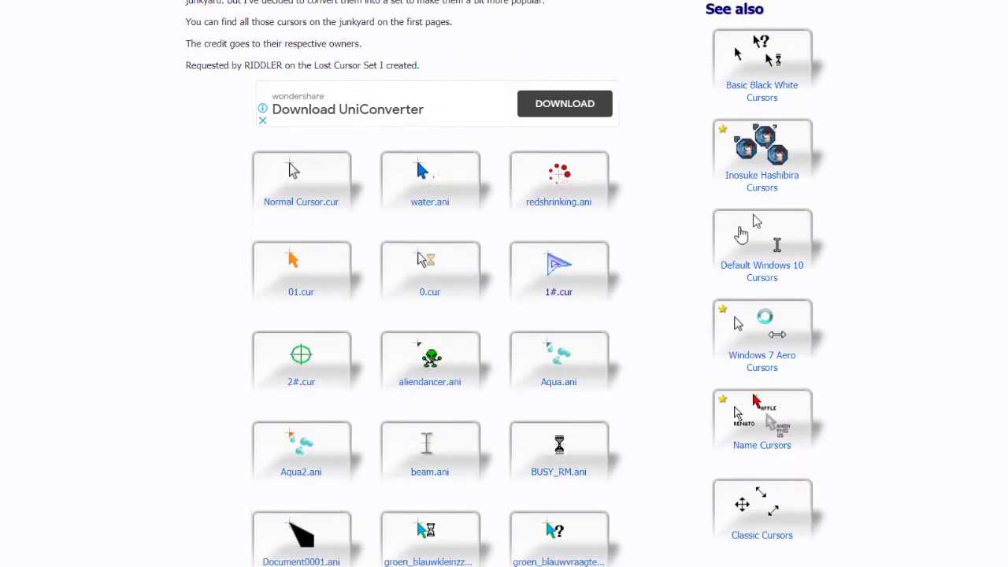
{"action": "mouse_move", "coordinate": [566, 232]}
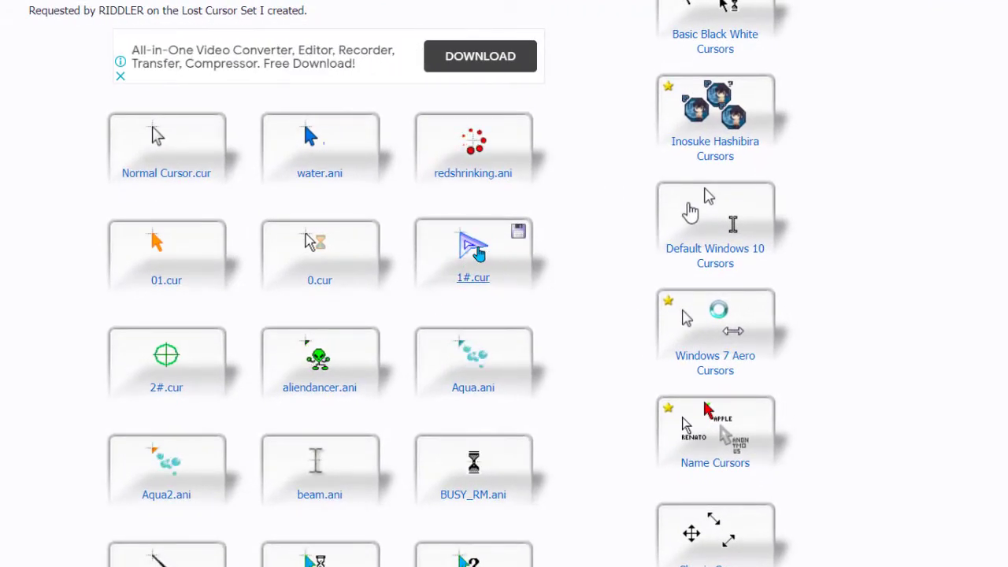
{"action": "left_click", "coordinate": [476, 249]}
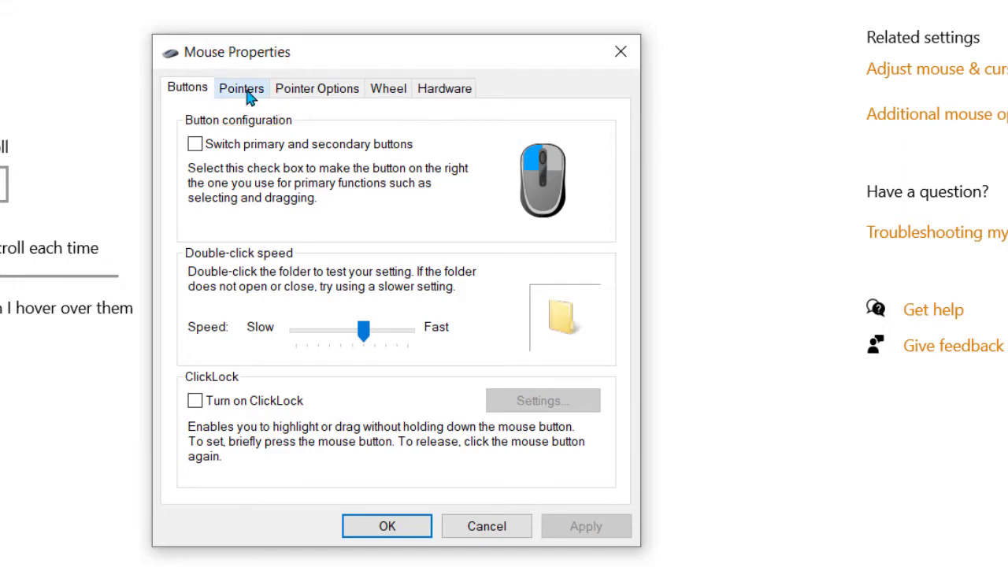
- In Mouse Properties, assign 1#.cur from Downloads to the Normal Select pointer and apply it
{"action": "left_click", "coordinate": [247, 94]}
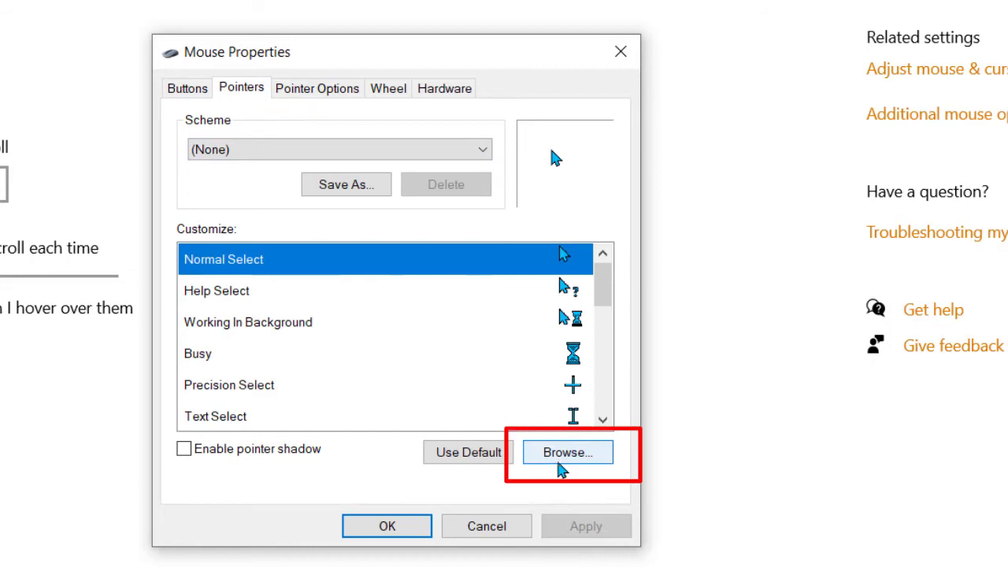
{"action": "left_click", "coordinate": [567, 453]}
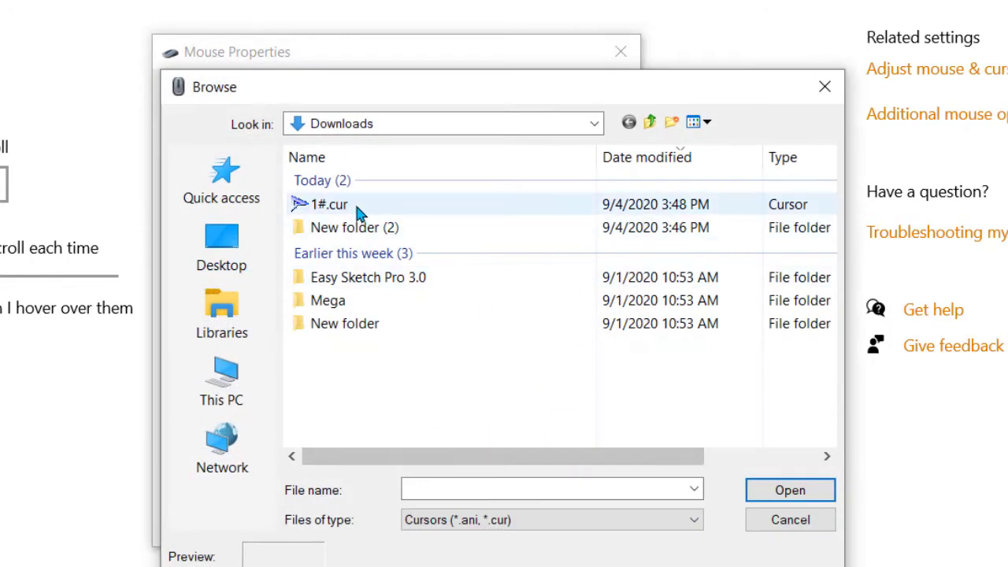
{"action": "double_click", "coordinate": [352, 209]}
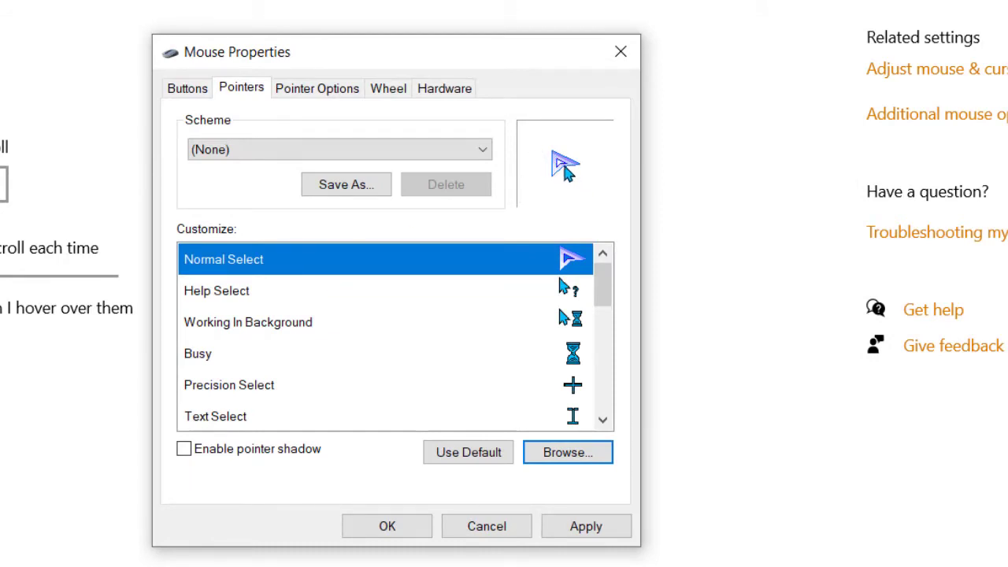
{"action": "left_click", "coordinate": [605, 529]}
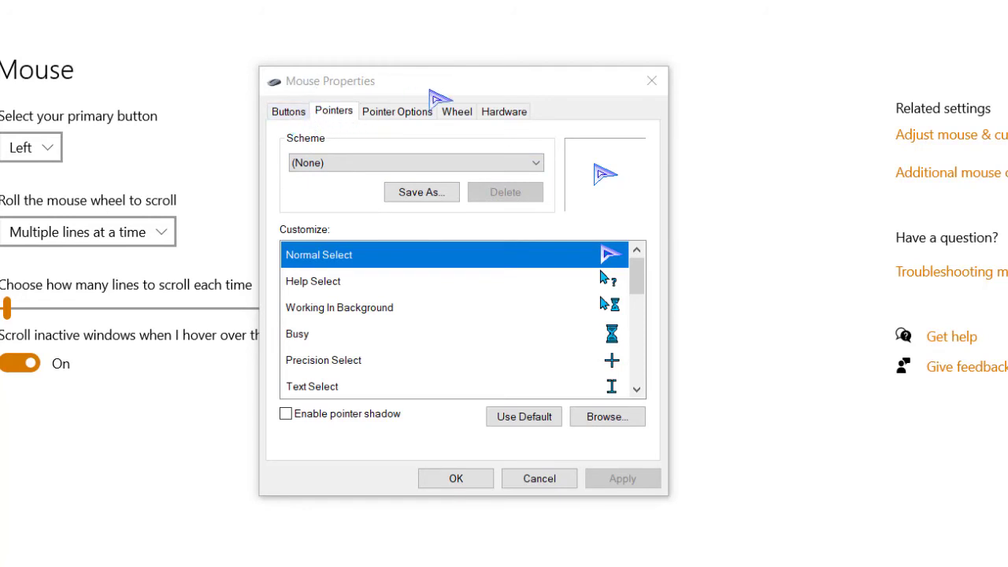
- View the pointer schemes offered in Mouse Properties without choosing another one
{"action": "left_click", "coordinate": [536, 164]}
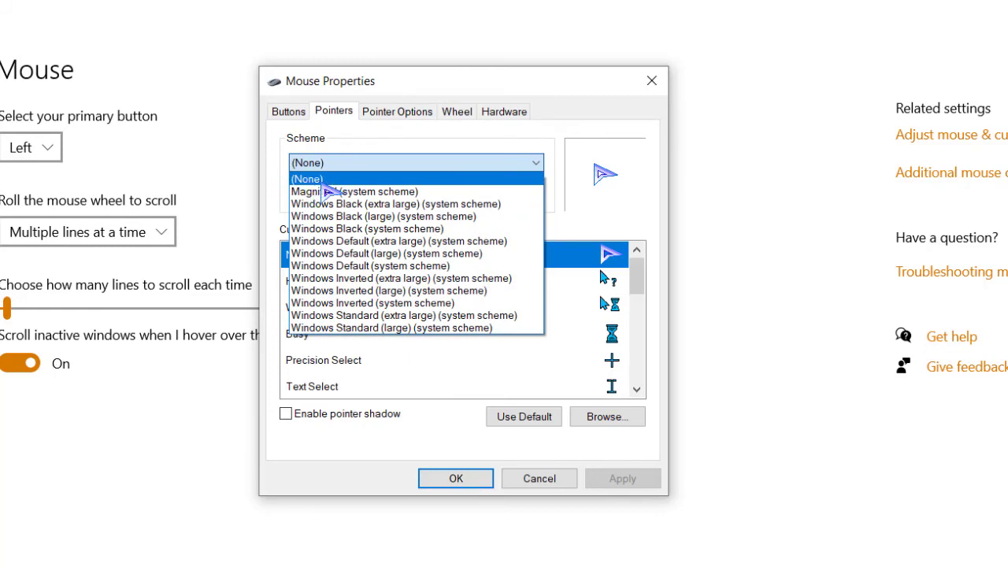
{"action": "left_click", "coordinate": [549, 131]}
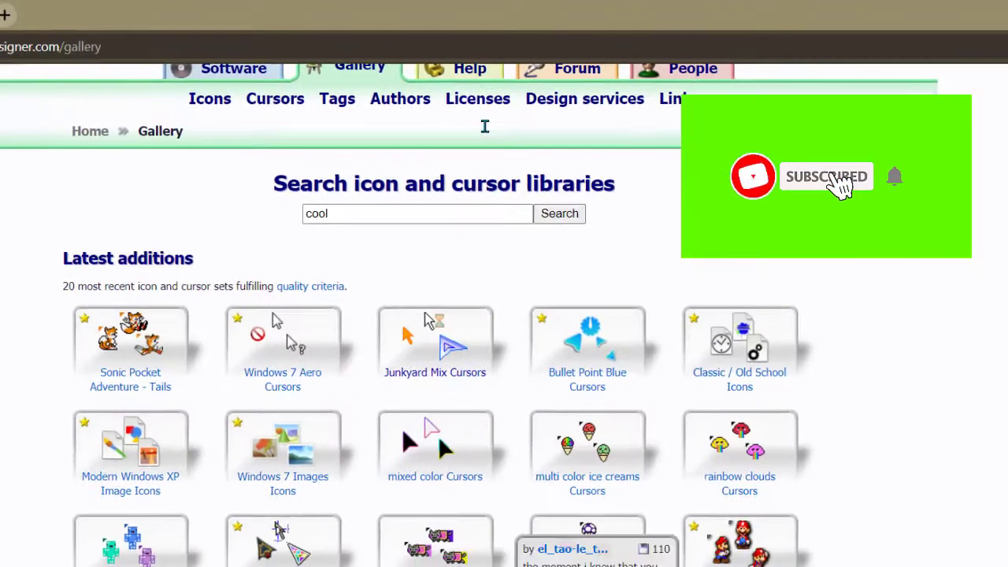
- Look over the latest additions in the browser's cursor gallery and search its libraries for "cool"
{"action": "scroll", "coordinate": [504, 331], "scroll_direction": "down", "scroll_amount": 3}
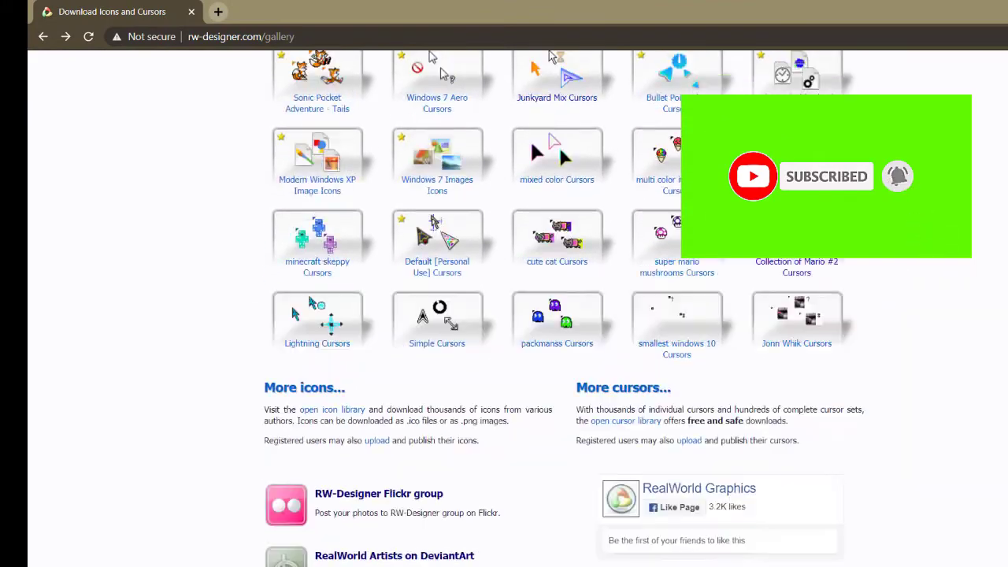
{"action": "scroll", "coordinate": [478, 211], "scroll_direction": "up", "scroll_amount": 4}
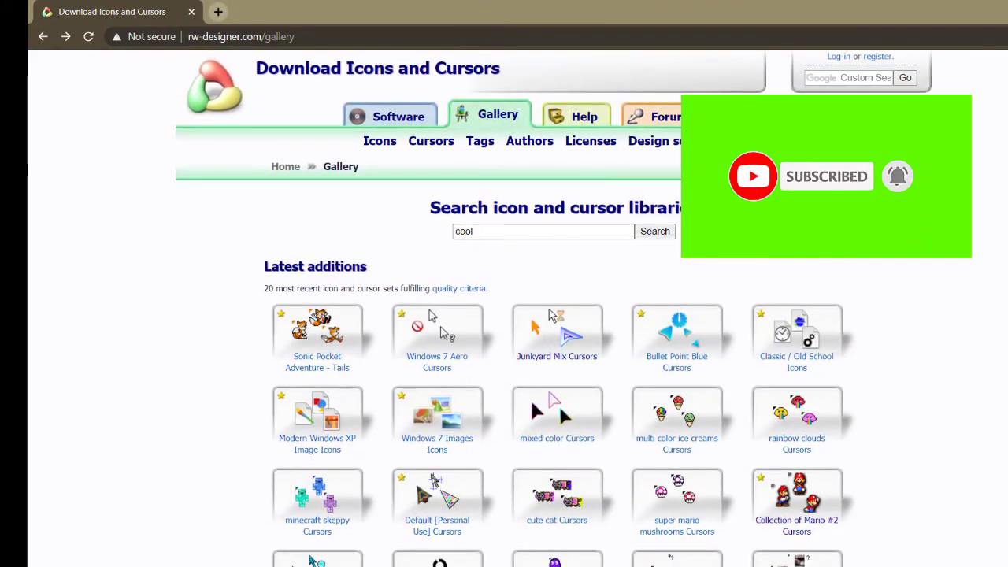
{"action": "scroll", "coordinate": [504, 331], "scroll_direction": "down", "scroll_amount": 3}
{"action": "scroll", "coordinate": [504, 331], "scroll_direction": "up", "scroll_amount": 3}
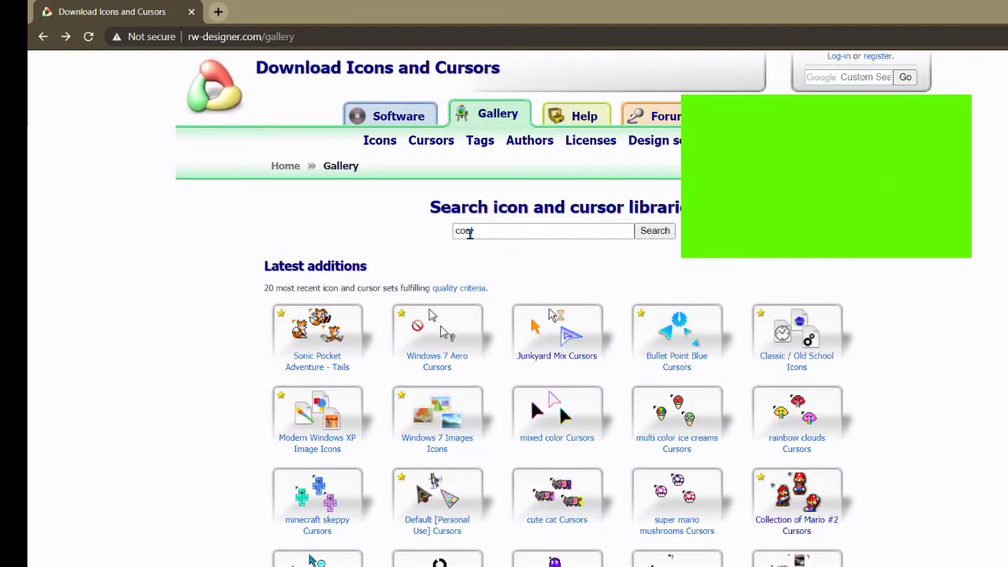
{"action": "left_click", "coordinate": [655, 234]}
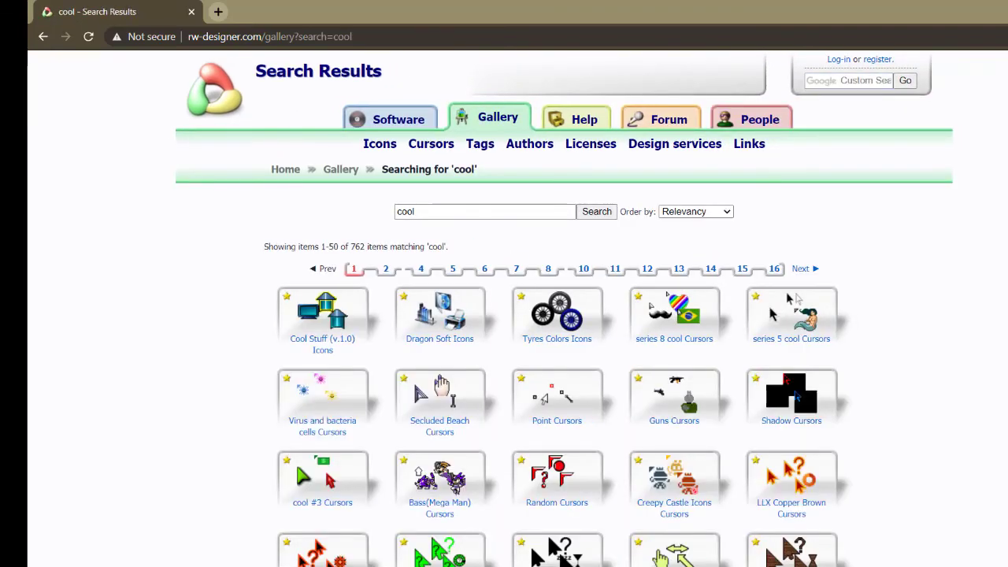
- Examine the cursor and icon sets on the first page of search results for "cool"
{"action": "scroll", "coordinate": [504, 315], "scroll_direction": "down", "scroll_amount": 6}
{"action": "scroll", "coordinate": [504, 315], "scroll_direction": "up", "scroll_amount": 2}
{"action": "scroll", "coordinate": [504, 315], "scroll_direction": "down", "scroll_amount": 4}
{"action": "scroll", "coordinate": [504, 315], "scroll_direction": "up", "scroll_amount": 3}
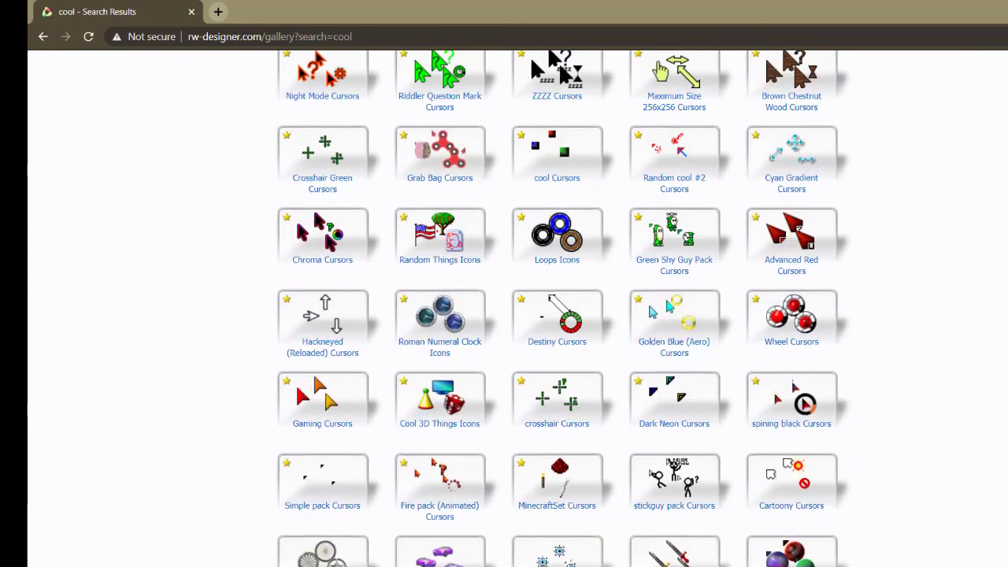
{"action": "scroll", "coordinate": [504, 315], "scroll_direction": "up", "scroll_amount": 6}
{"action": "scroll", "coordinate": [504, 315], "scroll_direction": "down", "scroll_amount": 5}
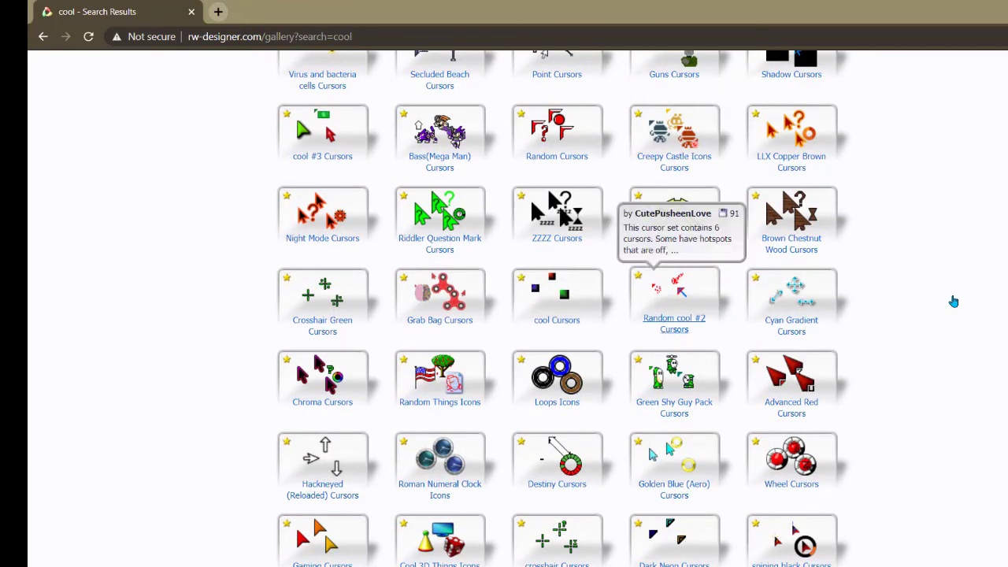
{"action": "scroll", "coordinate": [505, 315], "scroll_direction": "down", "scroll_amount": 4}
{"action": "scroll", "coordinate": [505, 315], "scroll_direction": "up", "scroll_amount": 7}
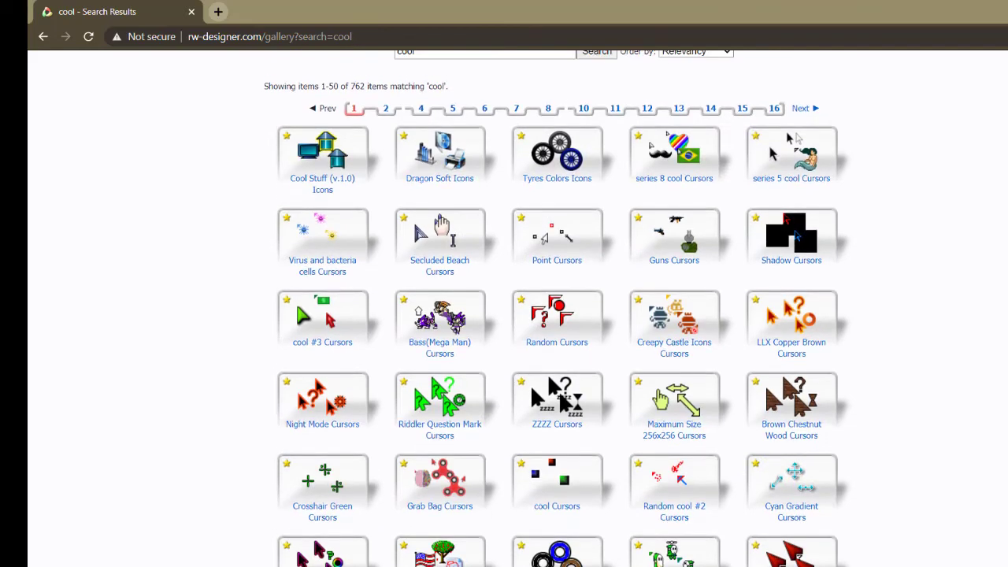
{"action": "scroll", "coordinate": [504, 315], "scroll_direction": "down", "scroll_amount": 7}
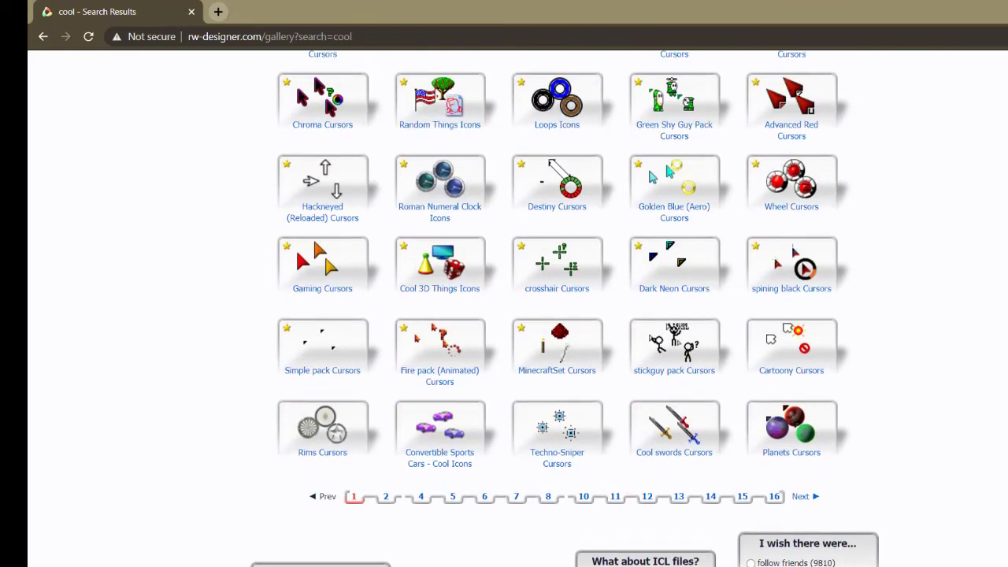
{"action": "scroll", "coordinate": [504, 315], "scroll_direction": "up", "scroll_amount": 8}
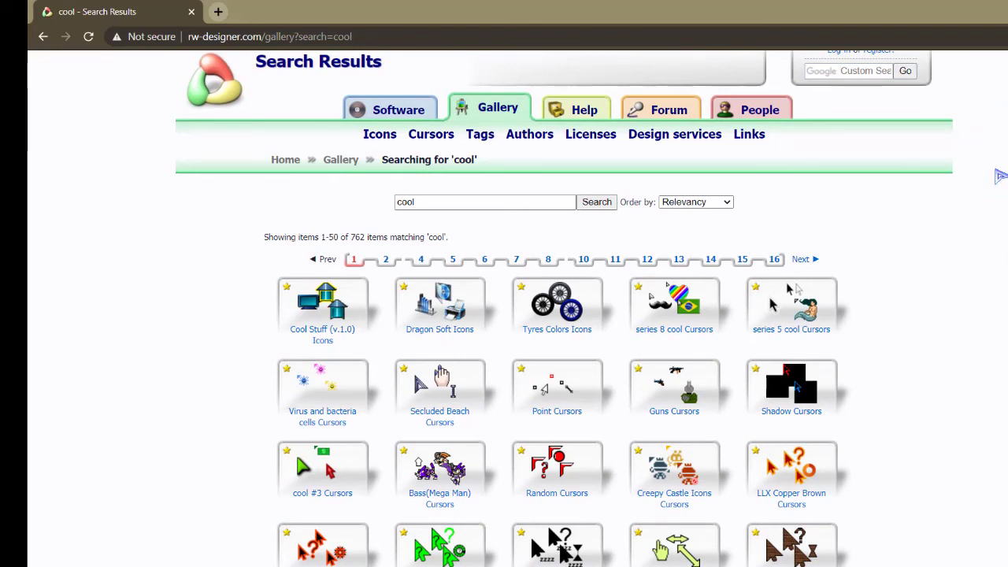
{"action": "scroll", "coordinate": [557, 355], "scroll_direction": "down", "scroll_amount": 3}
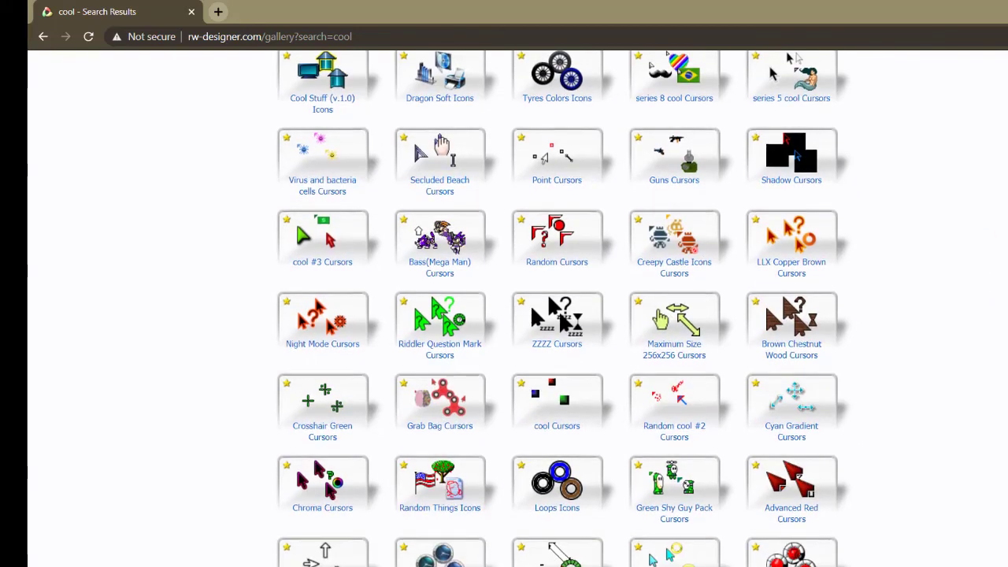